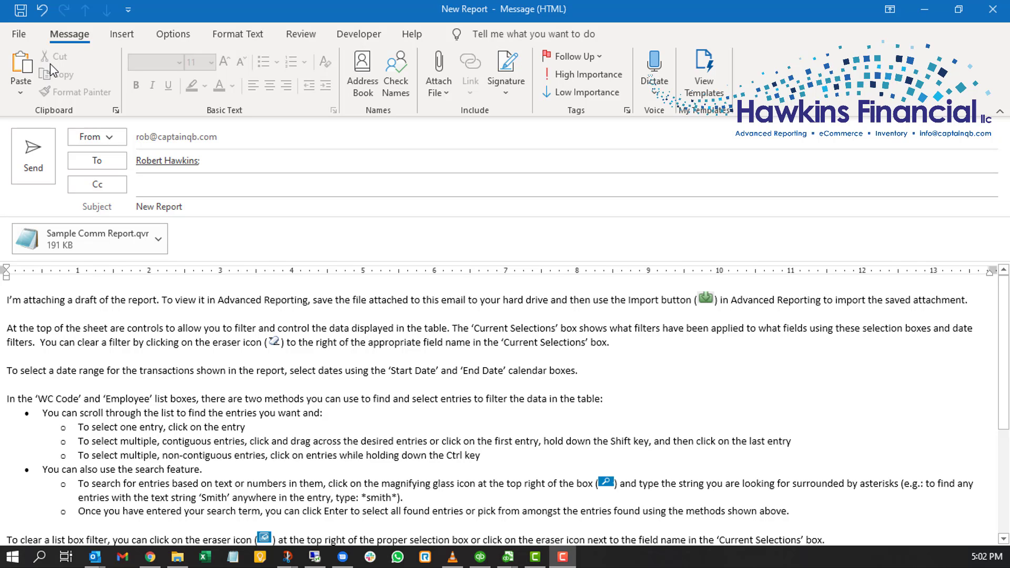
Step: Save the Sample Comm Report.qvr attachment to the Desktop, replacing the existing file of the same name
double_click(73, 249)
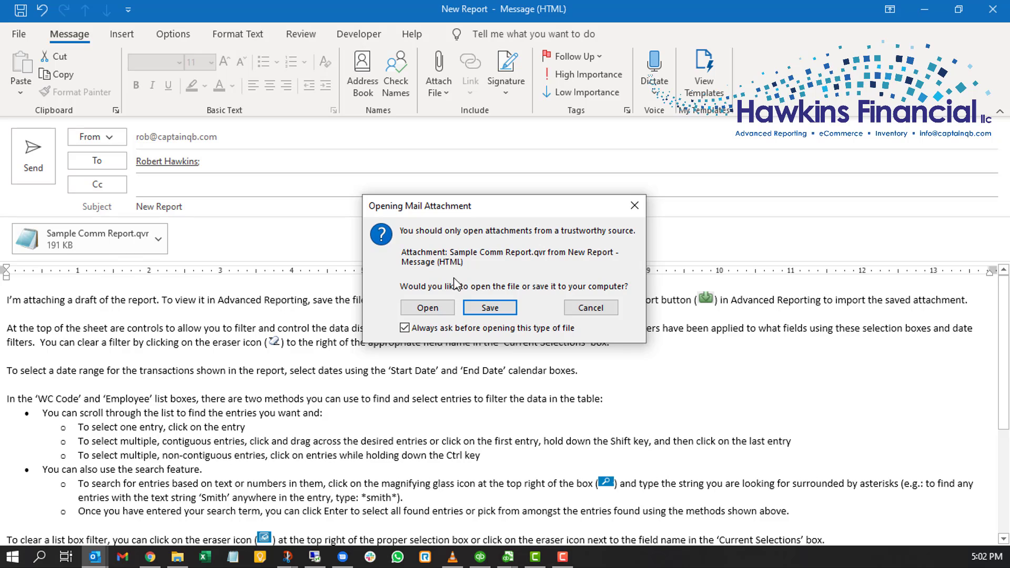
left_click(425, 310)
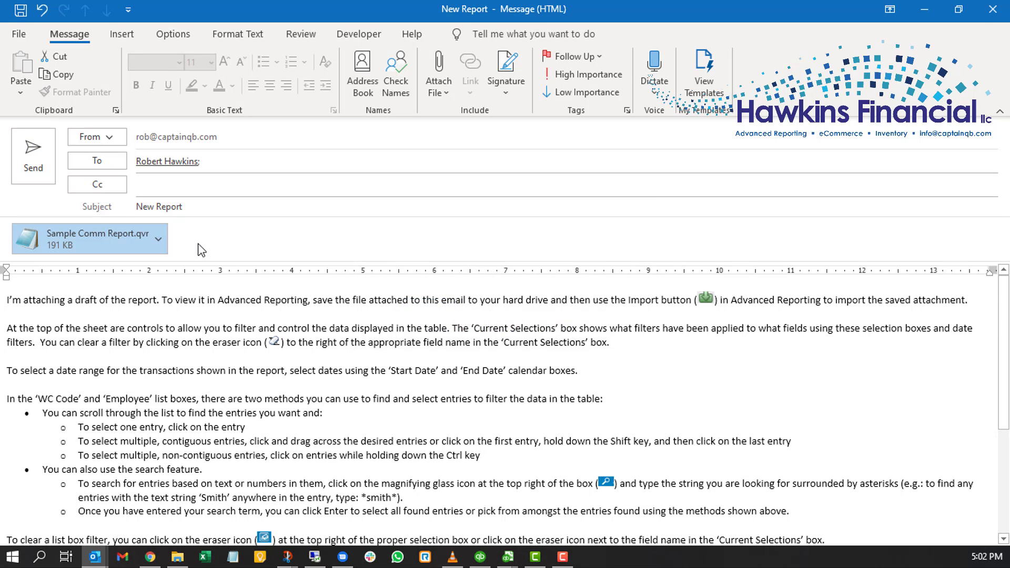
left_click(158, 242)
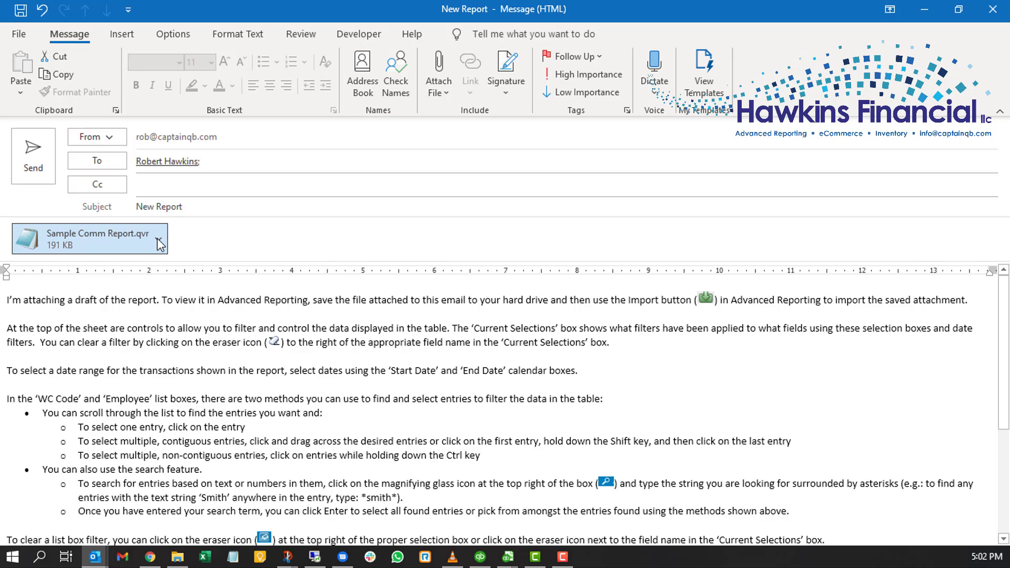
left_click(98, 335)
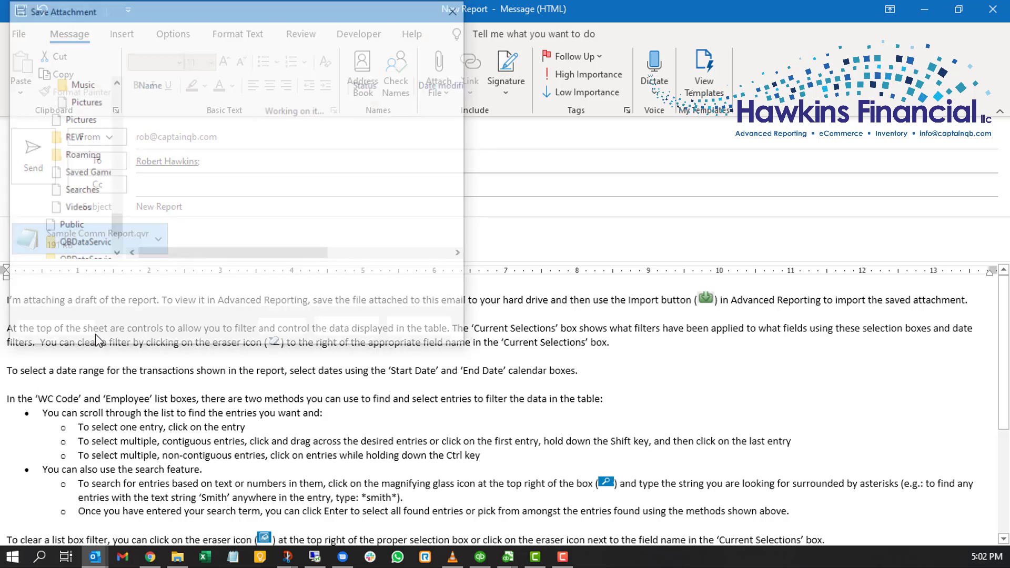
scroll(114, 194, "up", 6)
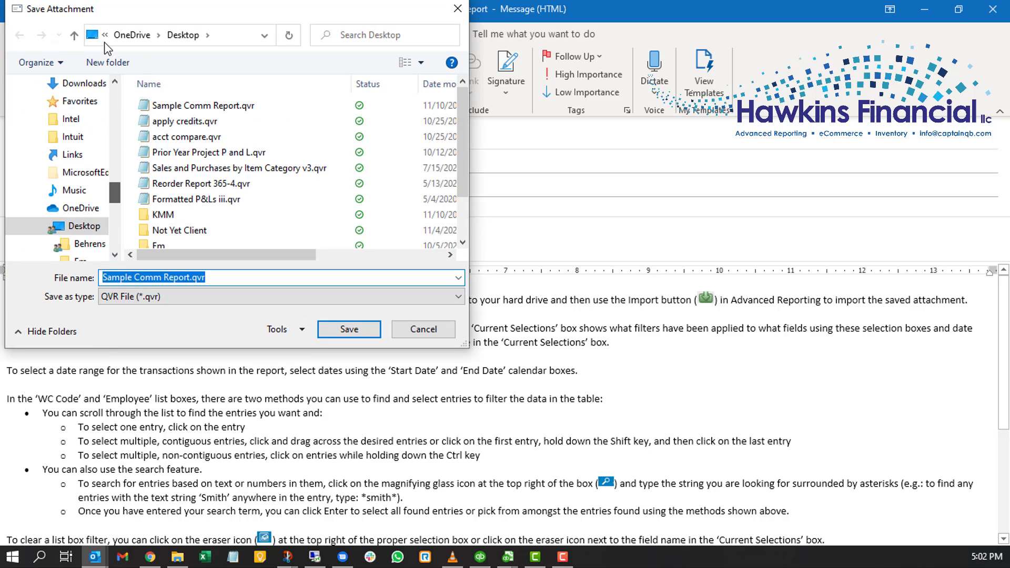
scroll(113, 97, "up", 10)
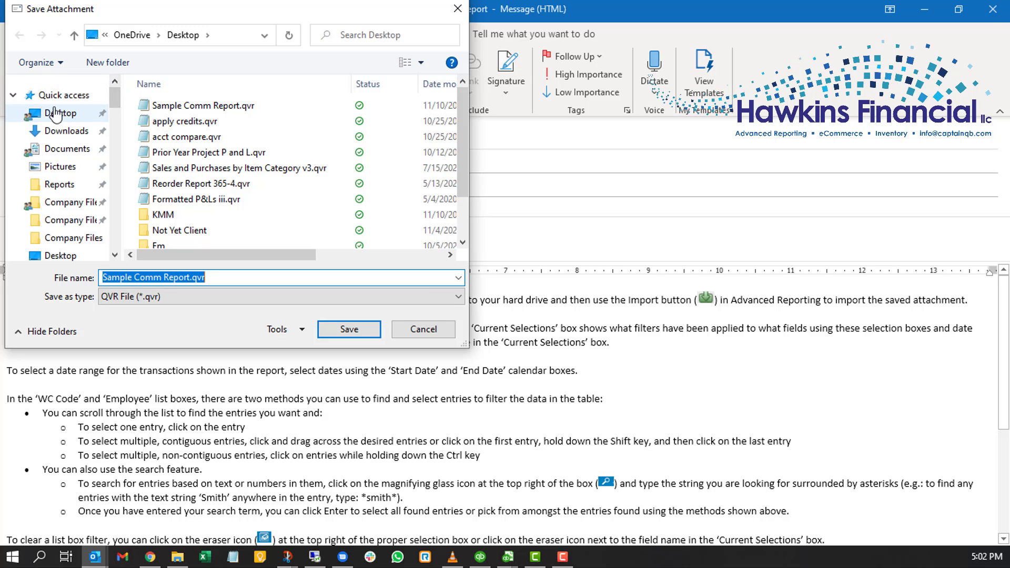
left_click(56, 112)
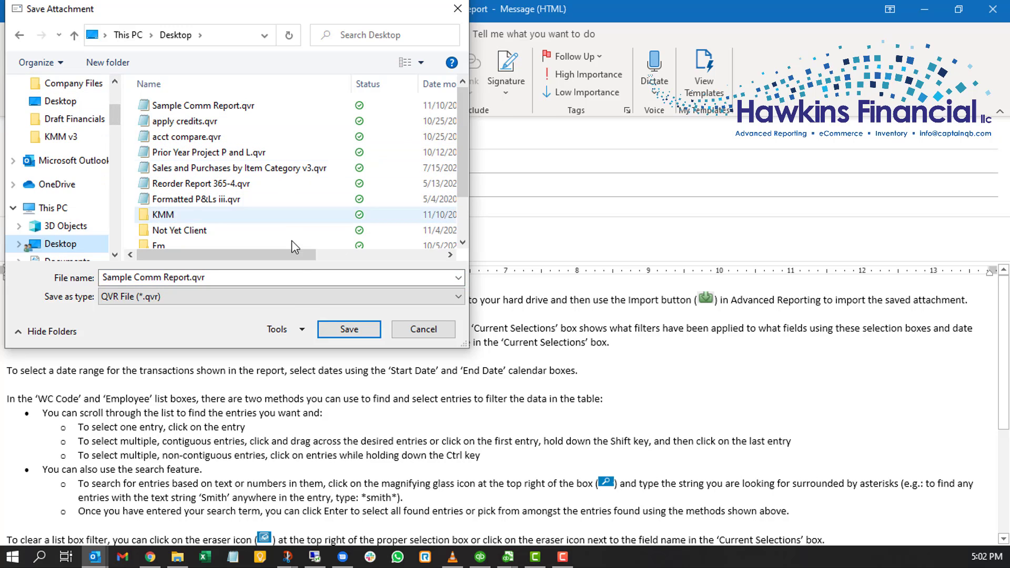
left_click(348, 330)
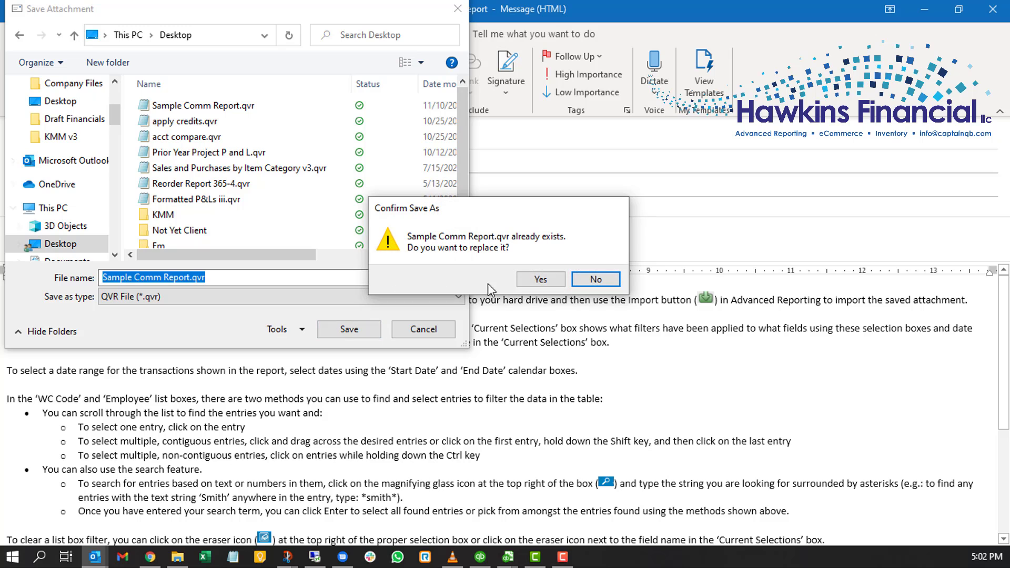
left_click(541, 279)
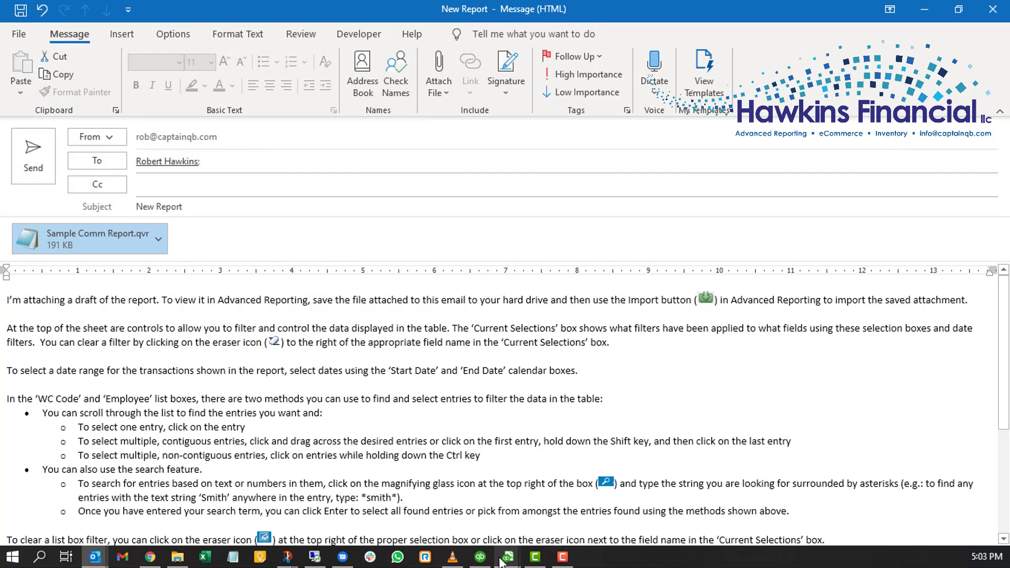
Step: Switch to QuickBooks Advanced Reporting and display the list of all reports from its Welcome Center
left_click(508, 557)
left_click(549, 524)
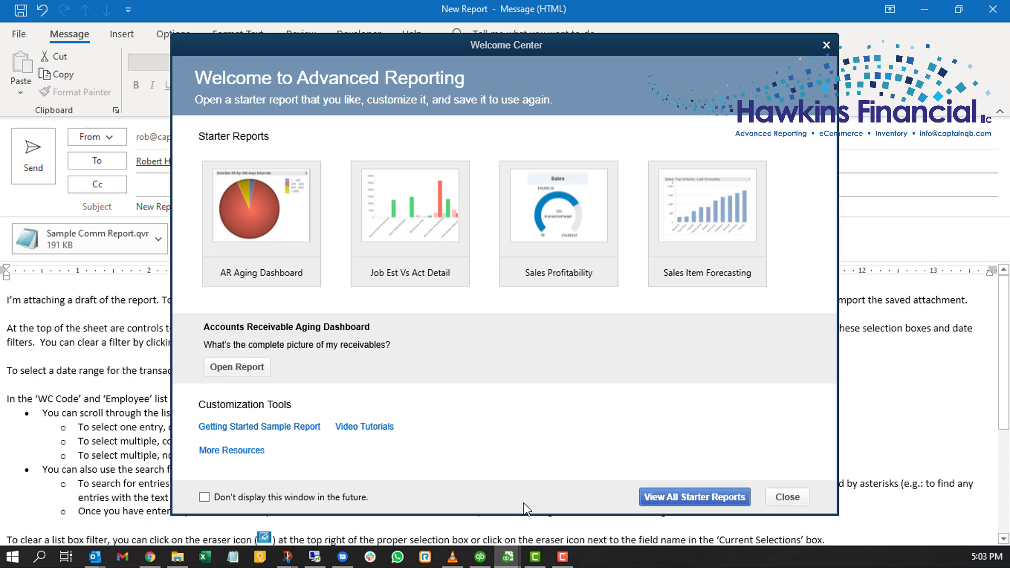
left_click(669, 497)
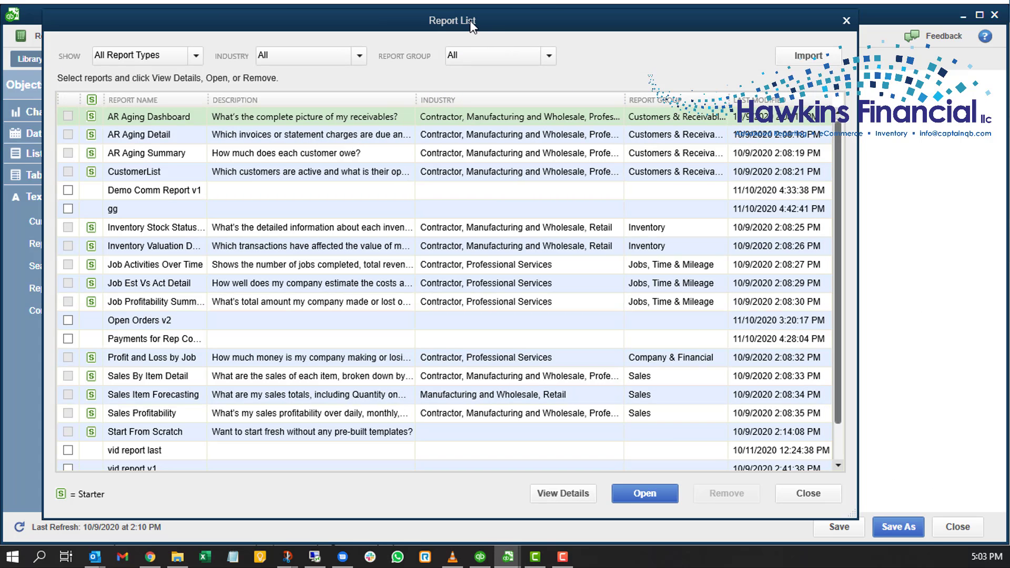
left_click_drag(472, 27, 473, 100)
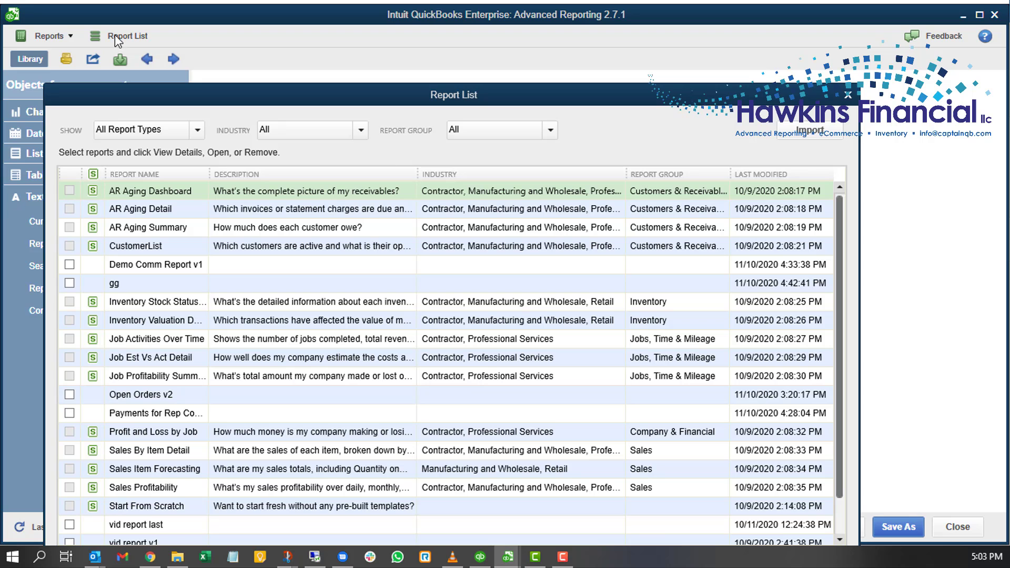
left_click_drag(450, 97, 460, 39)
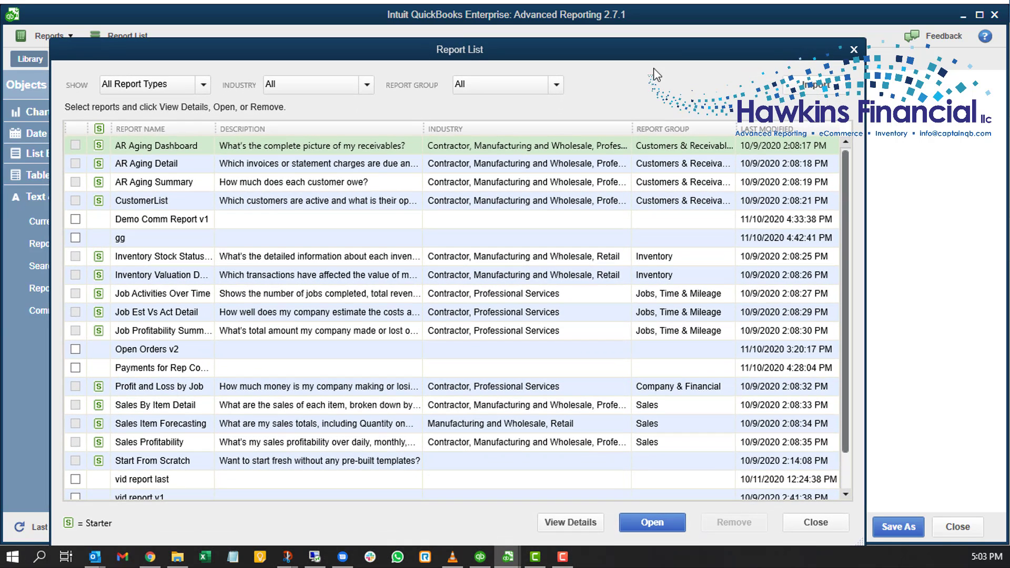
Step: Import Sample Comm Report.qvr from the Downloads folder into the report list
left_click(819, 86)
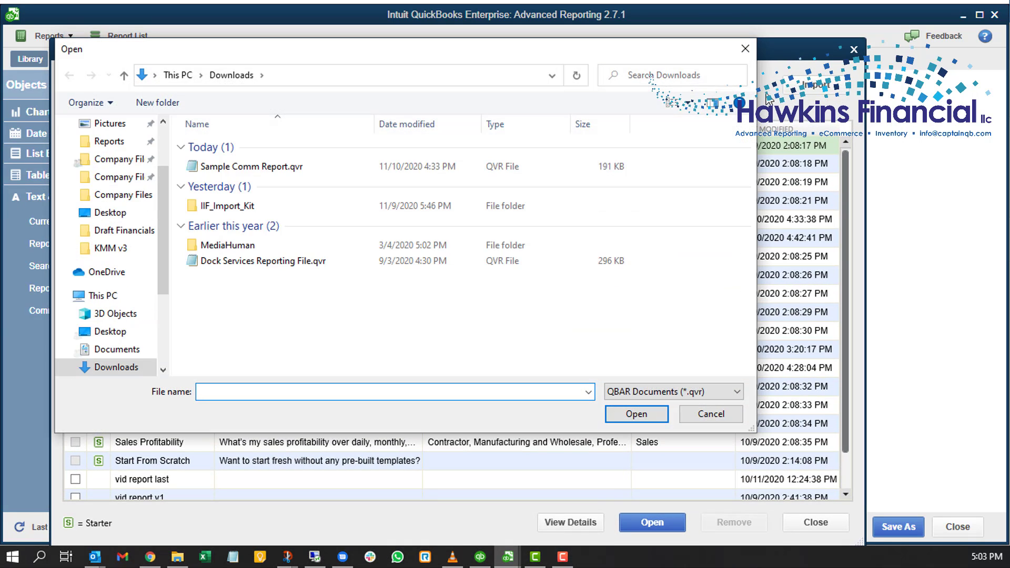
left_click(272, 167)
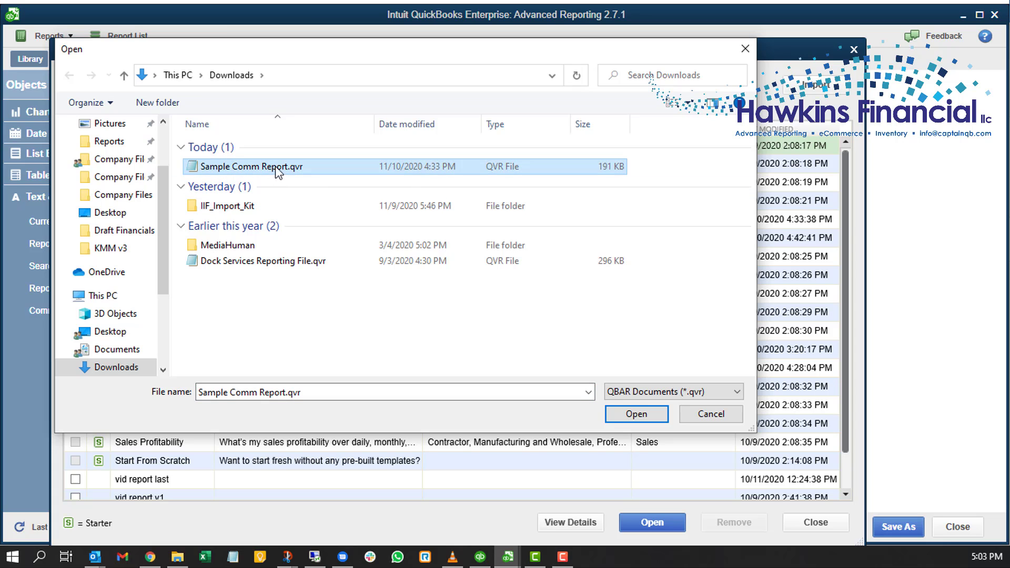
left_click(618, 418)
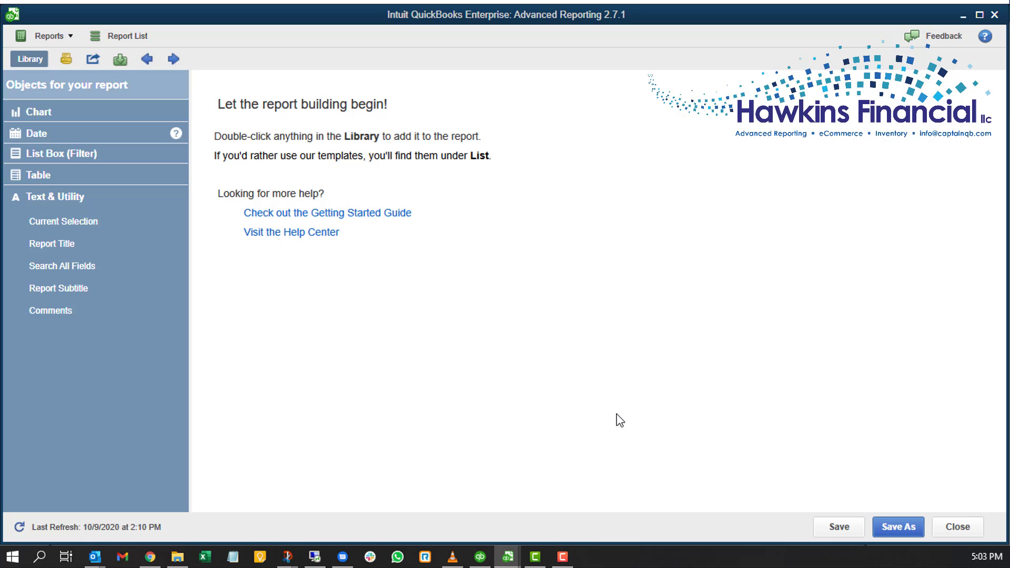
Step: Open the imported Sample Comm Report from the report list
left_click(141, 35)
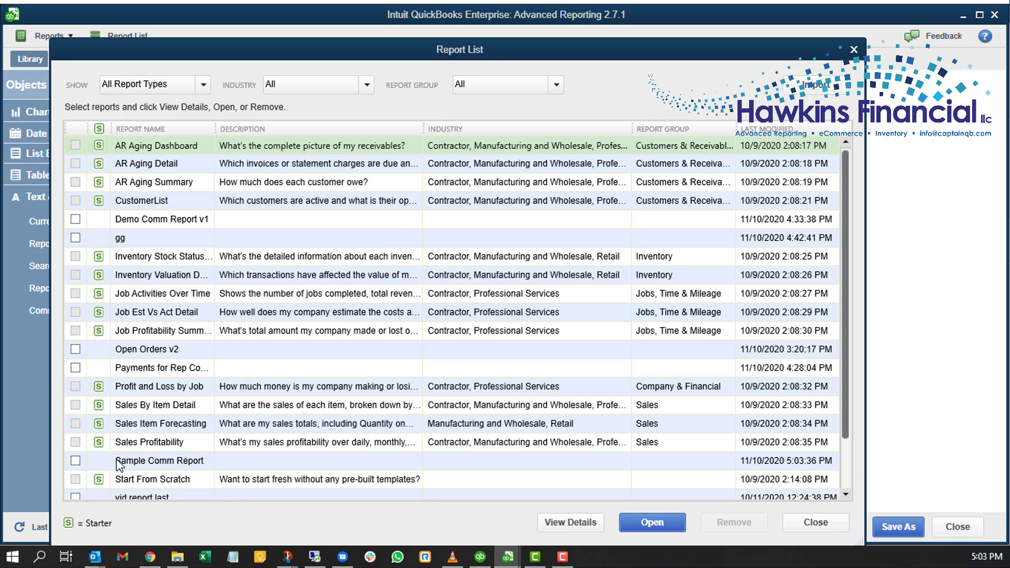
left_click(75, 462)
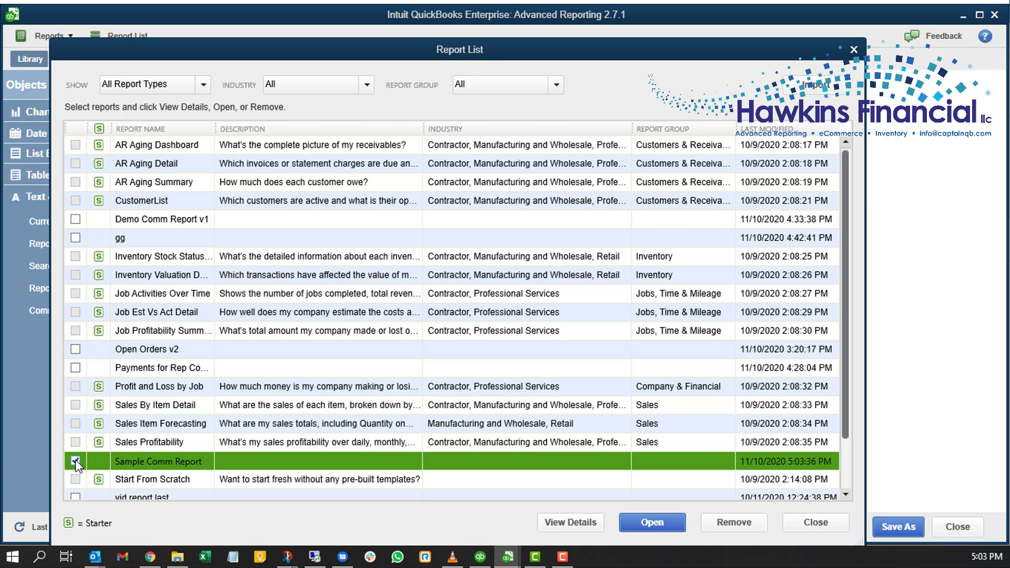
left_click(646, 526)
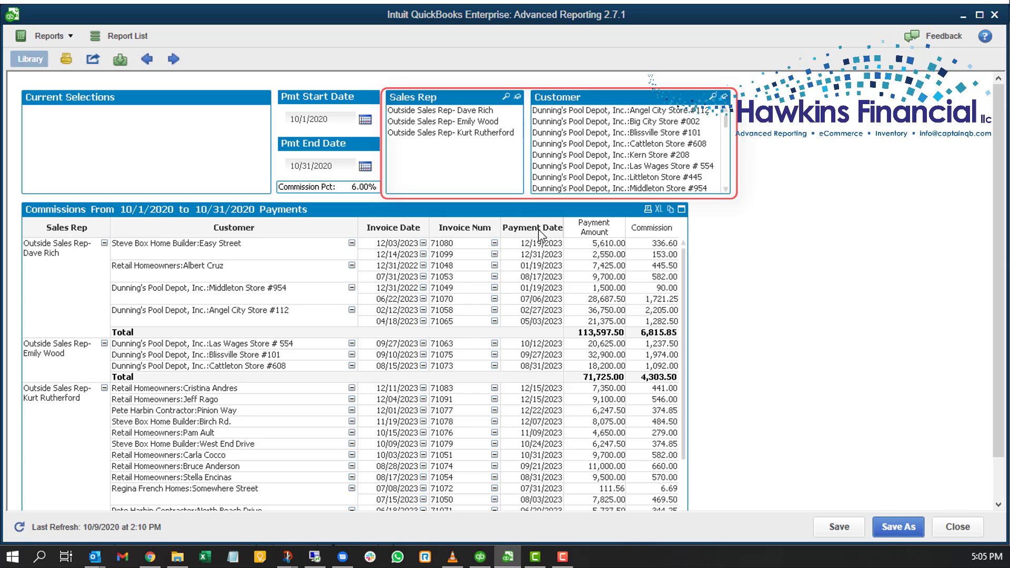
Step: Set the report's commission percentage to 8% (.08)
left_click(359, 190)
type(".08")
key("Return")
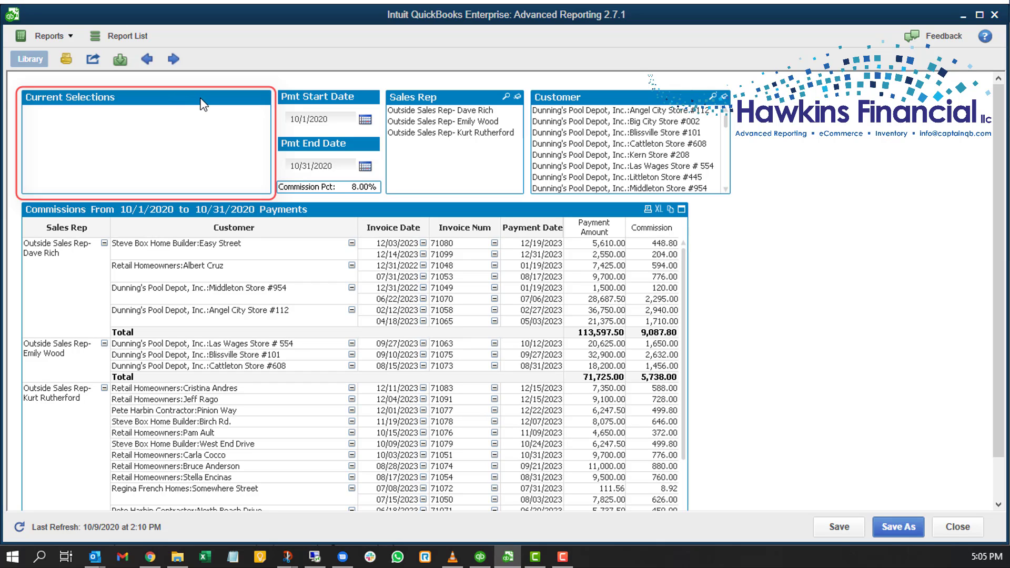
Step: Set the payment end date of the commission report to 10/31/2023
left_click(366, 169)
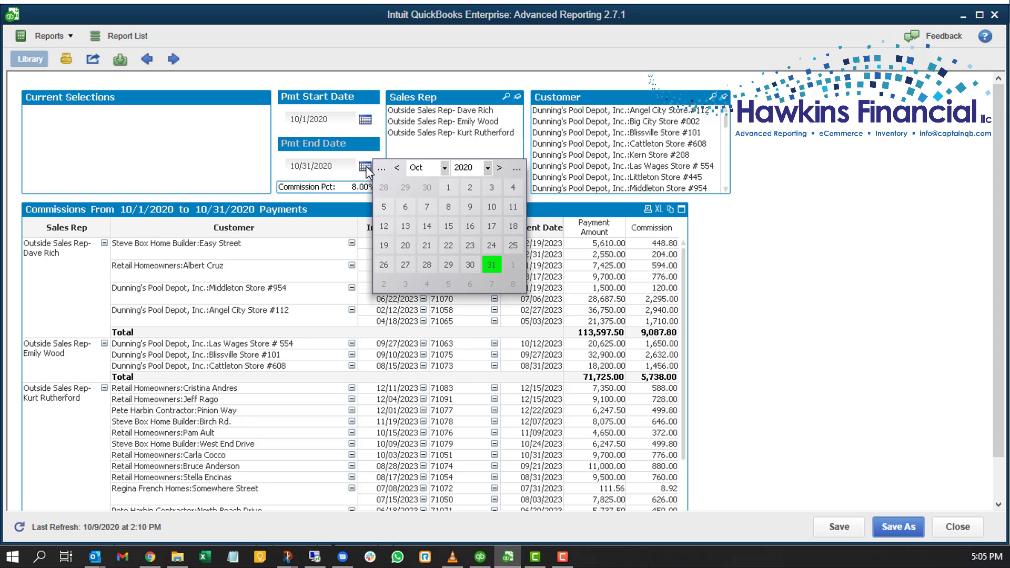
left_click(487, 167)
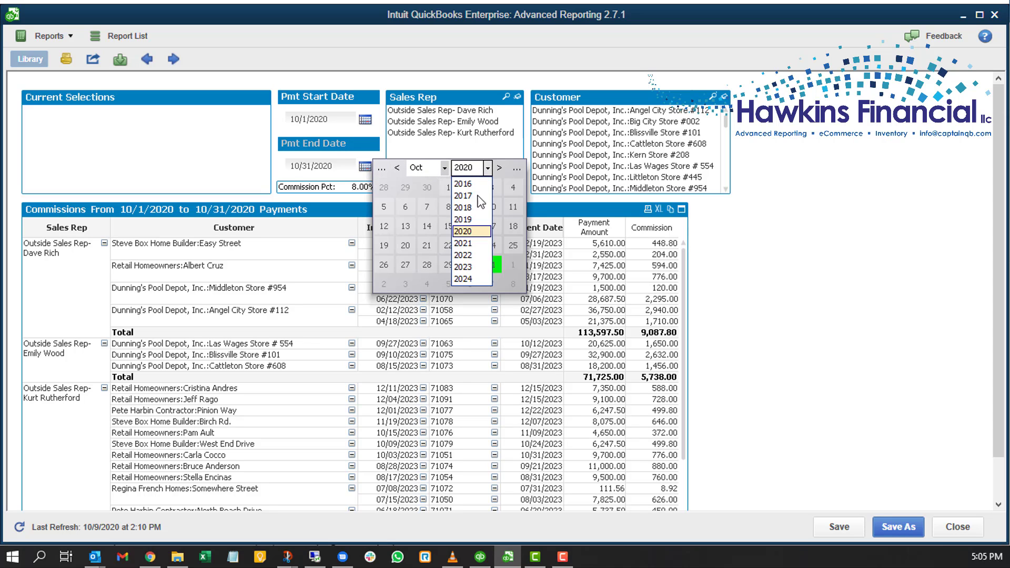
left_click(478, 267)
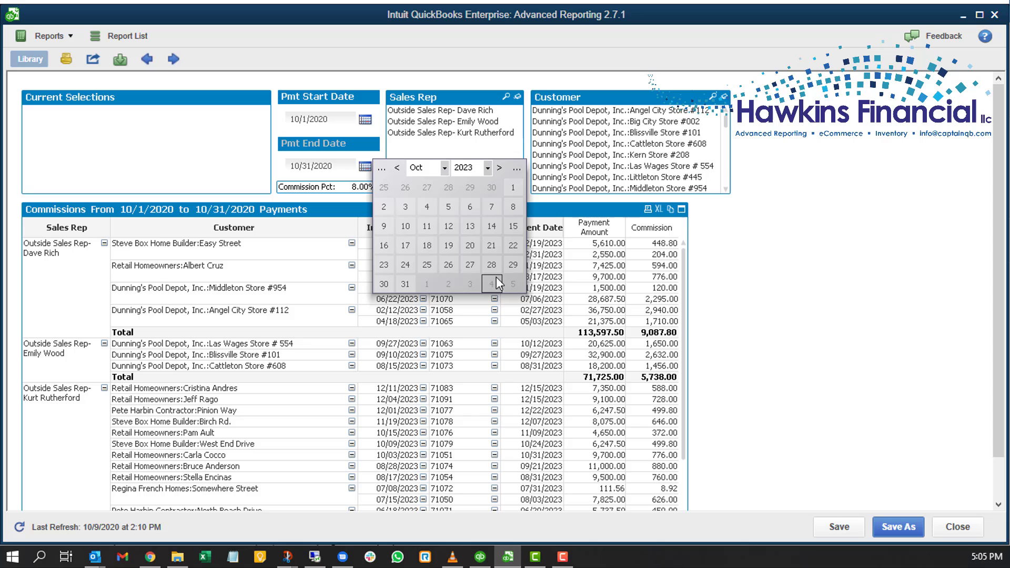
left_click(405, 284)
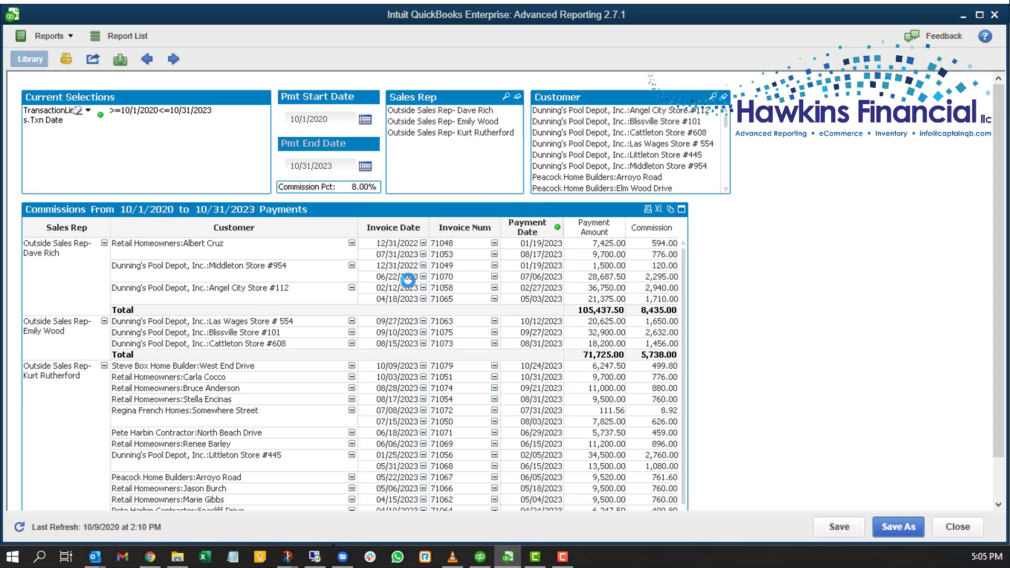
Step: Set the payment start date of the commission report to 6/1/2023
left_click(366, 120)
left_click(488, 121)
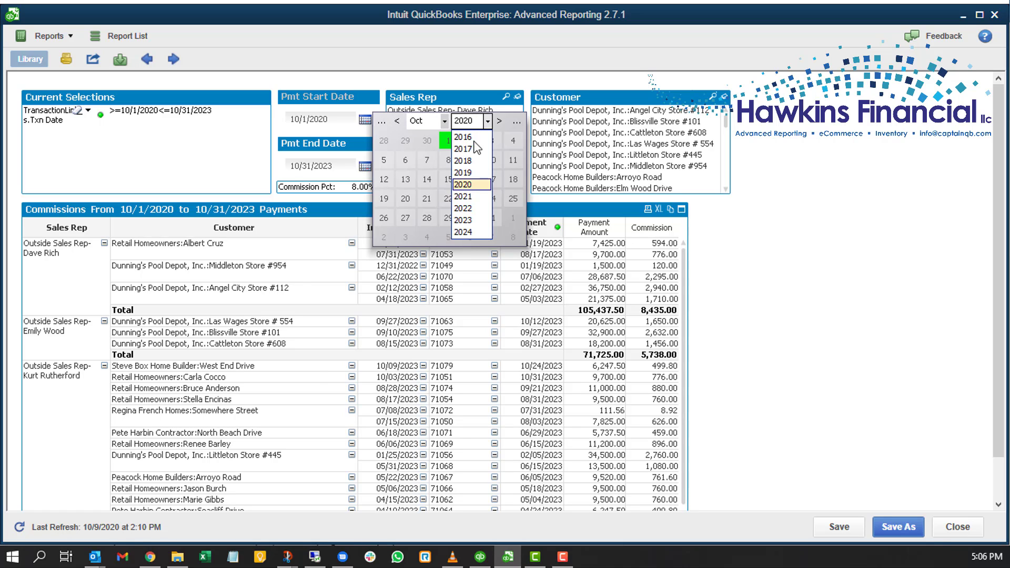
left_click(482, 221)
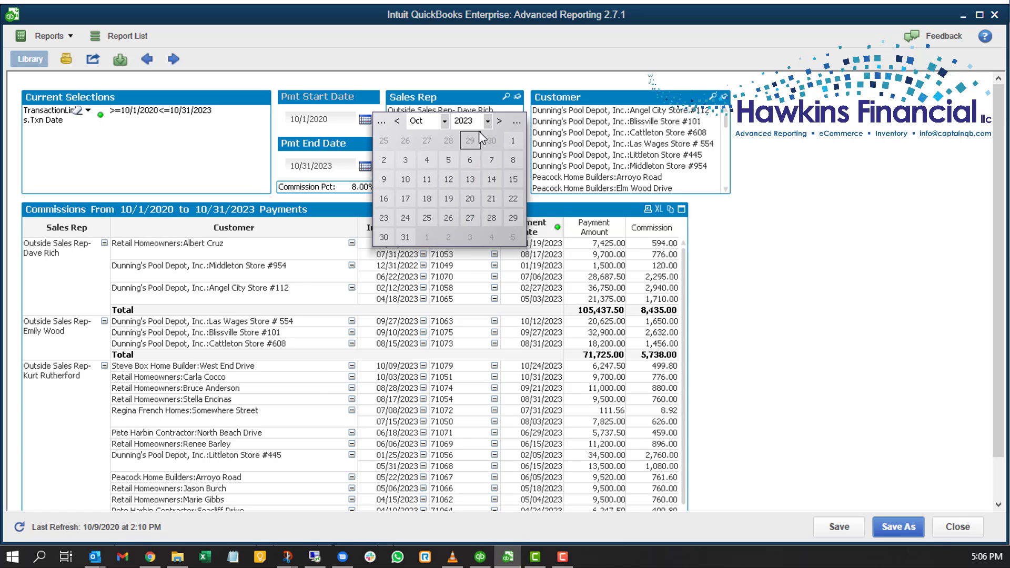
left_click(397, 122)
left_click(397, 122)
left_click(397, 122)
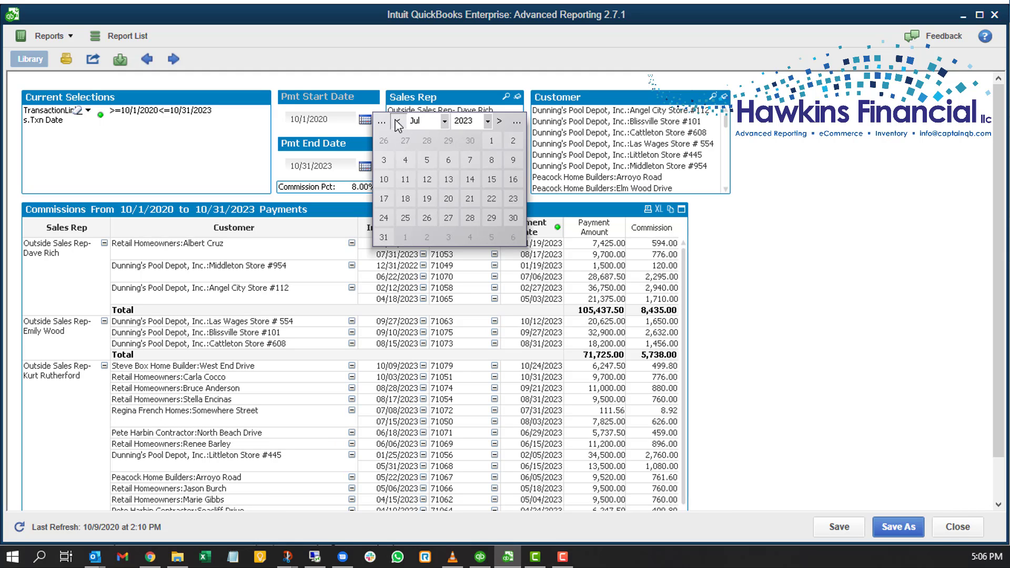
left_click(397, 122)
left_click(448, 140)
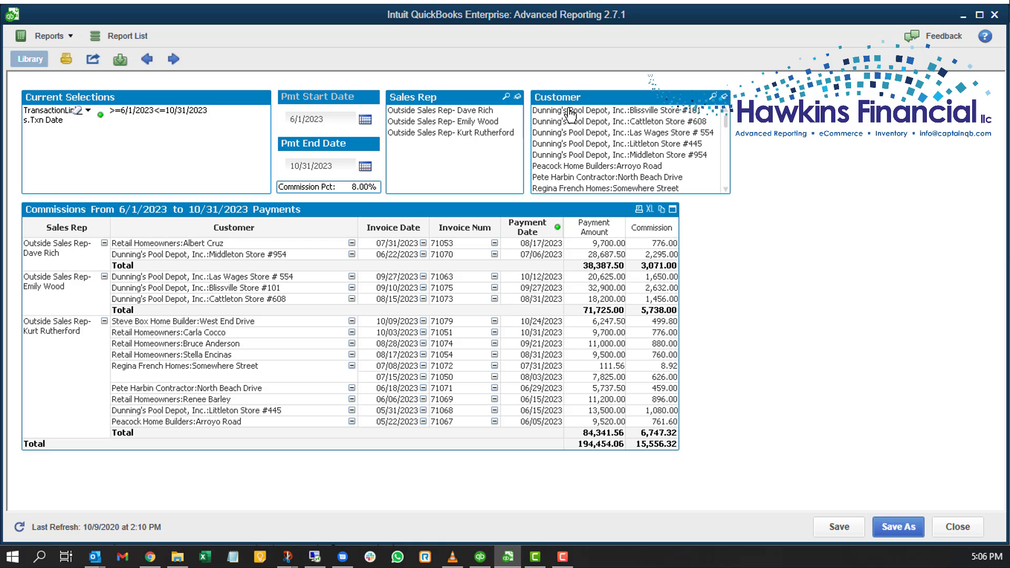
Step: Filter the commissions table to the second sales rep in the list, and clear that filter again
left_click(458, 122)
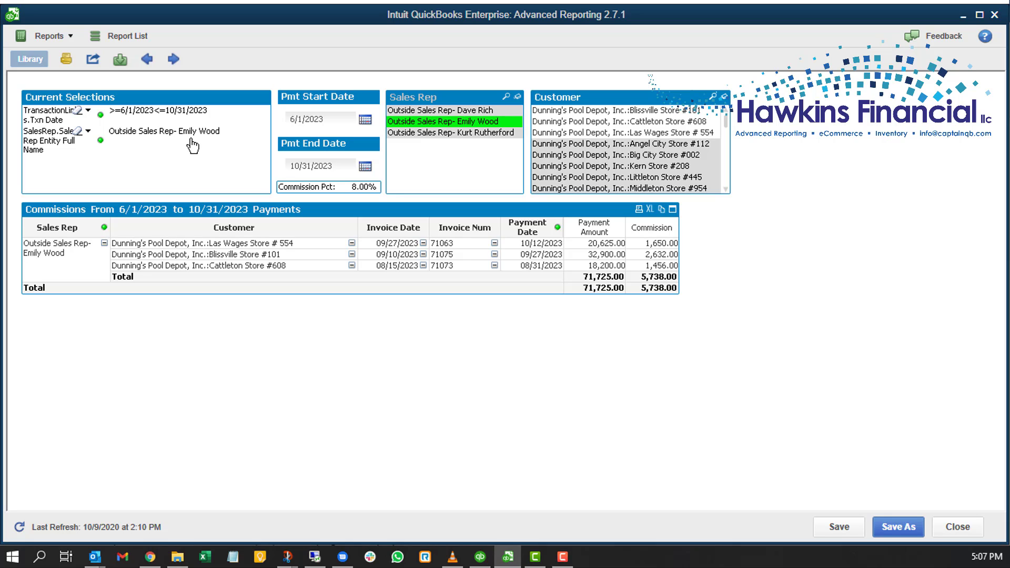
left_click(518, 96)
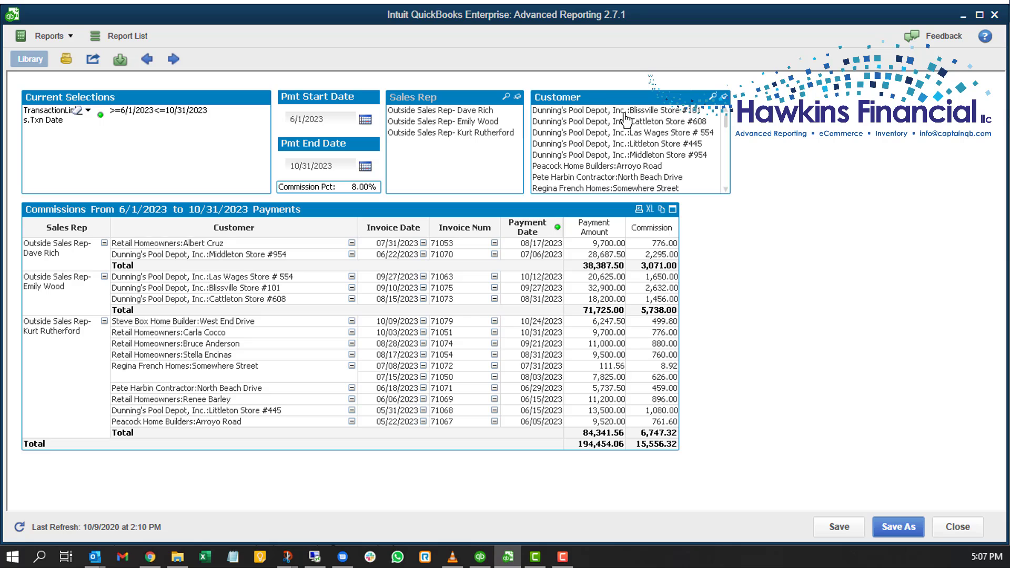
Step: Filter the commissions table to the five Dunning's Pool Depot stores heading the Customer list and to the second sales rep
left_click(590, 111)
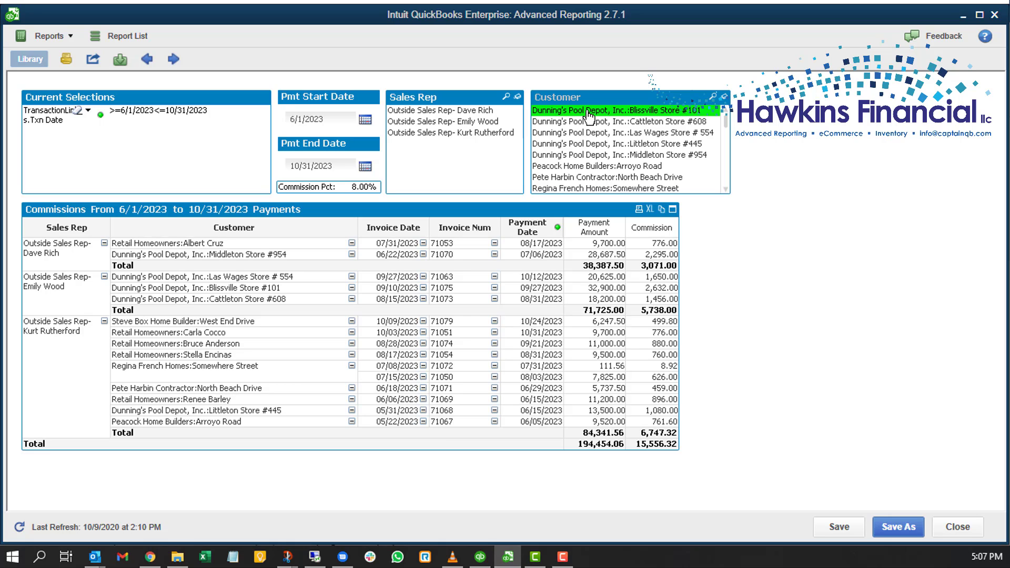
left_click_drag(588, 112, 591, 158)
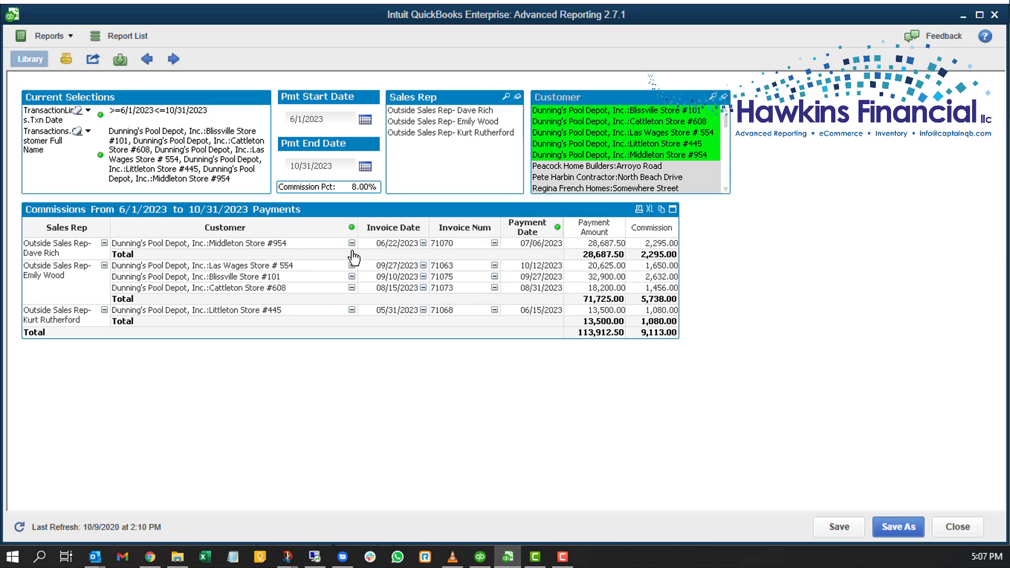
left_click(462, 123)
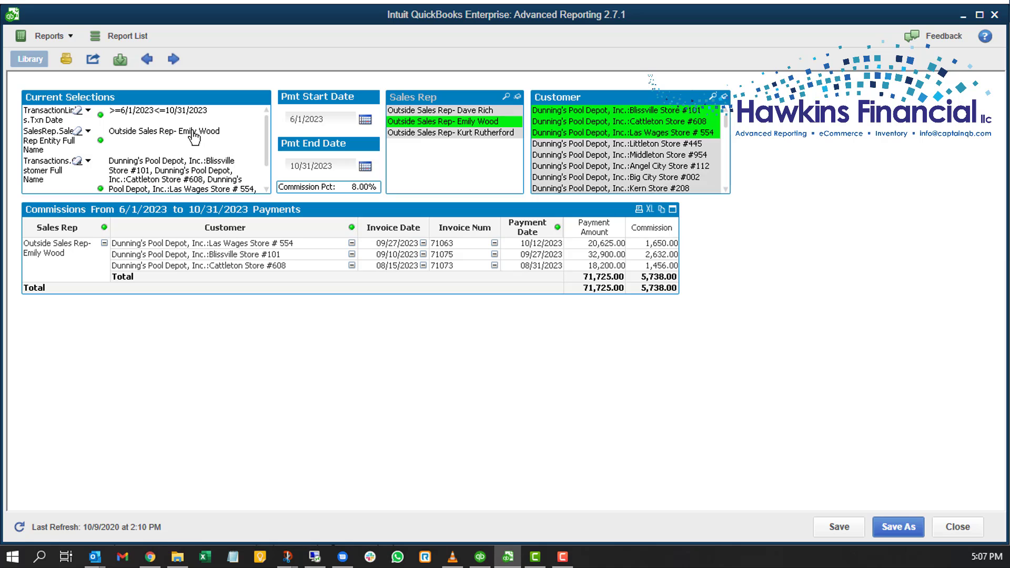
Step: Clear the Customer and Sales Rep filters of the commissions table
left_click(725, 97)
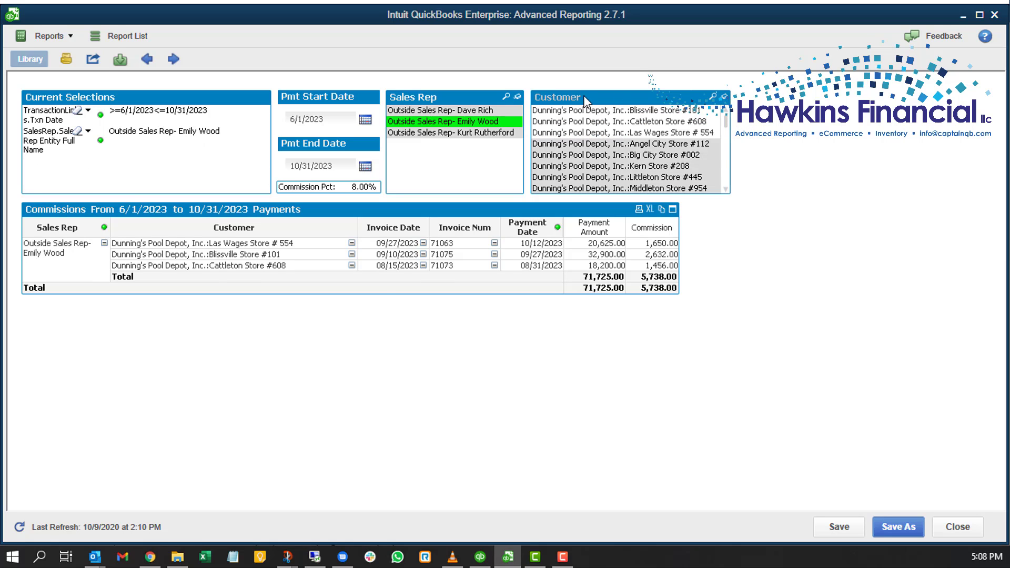
left_click(518, 97)
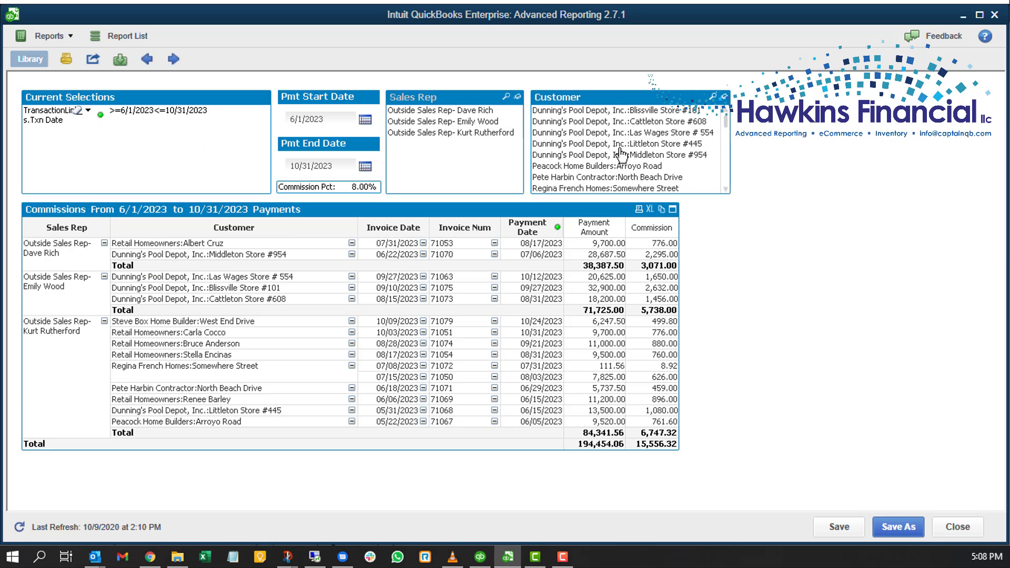
Step: Filter the commissions table to Cattleton Store #608, Littleton Store #445, Arroyo Road and Somewhere Street, and clear that customer filter again
left_click(591, 121)
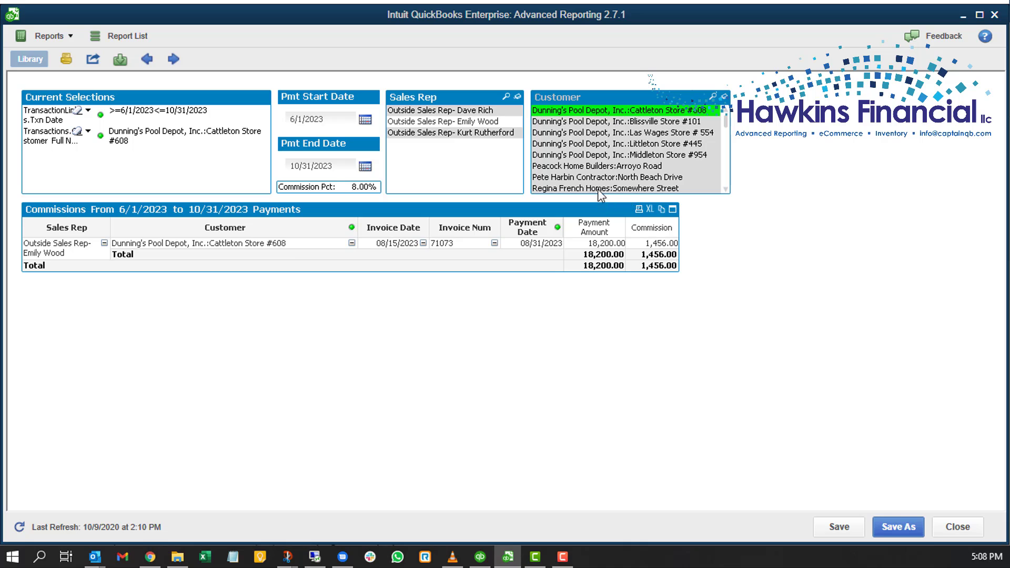
left_click(574, 145, "ctrl")
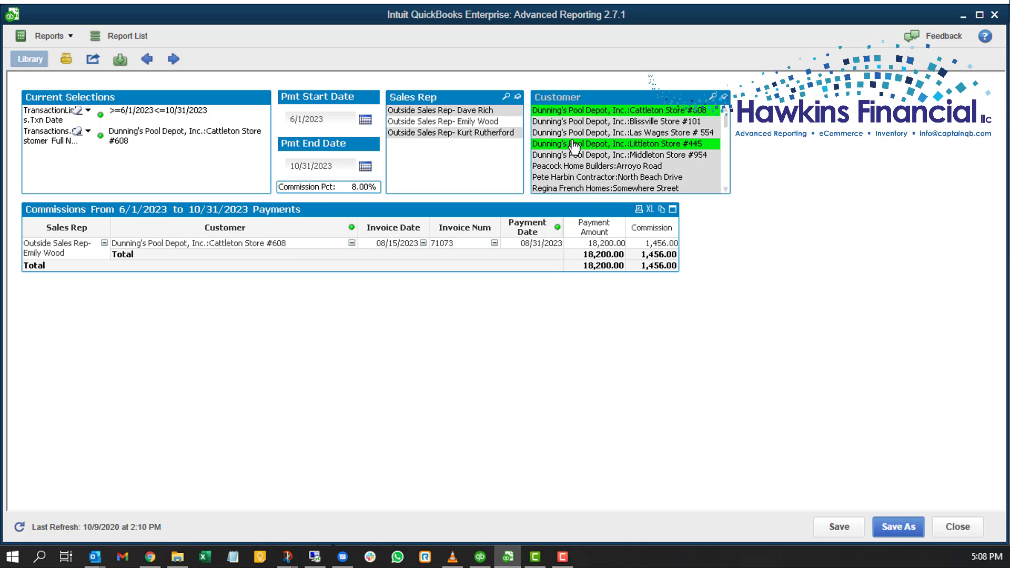
left_click(574, 167, "ctrl")
left_click(572, 189, "ctrl")
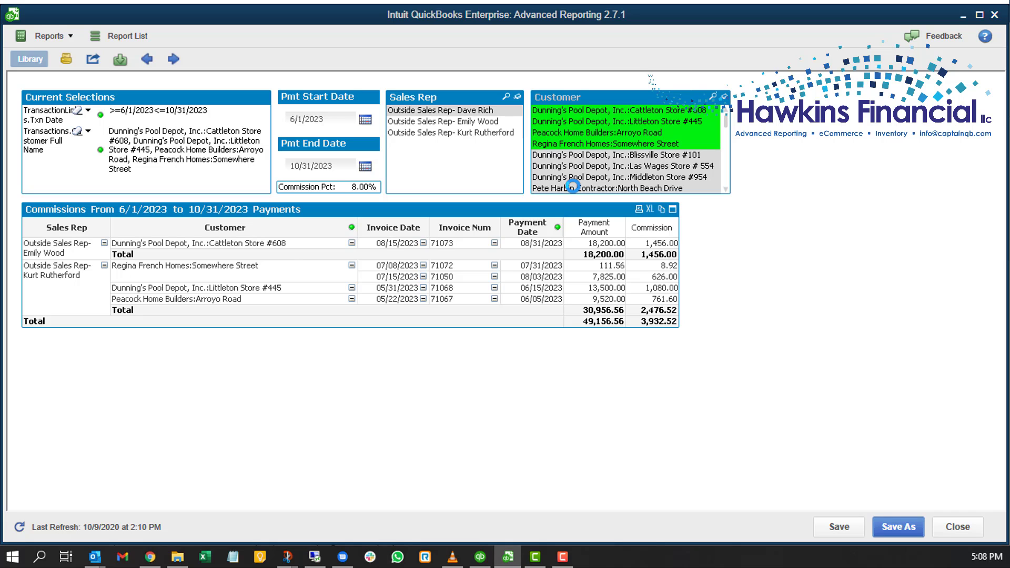
left_click(725, 98)
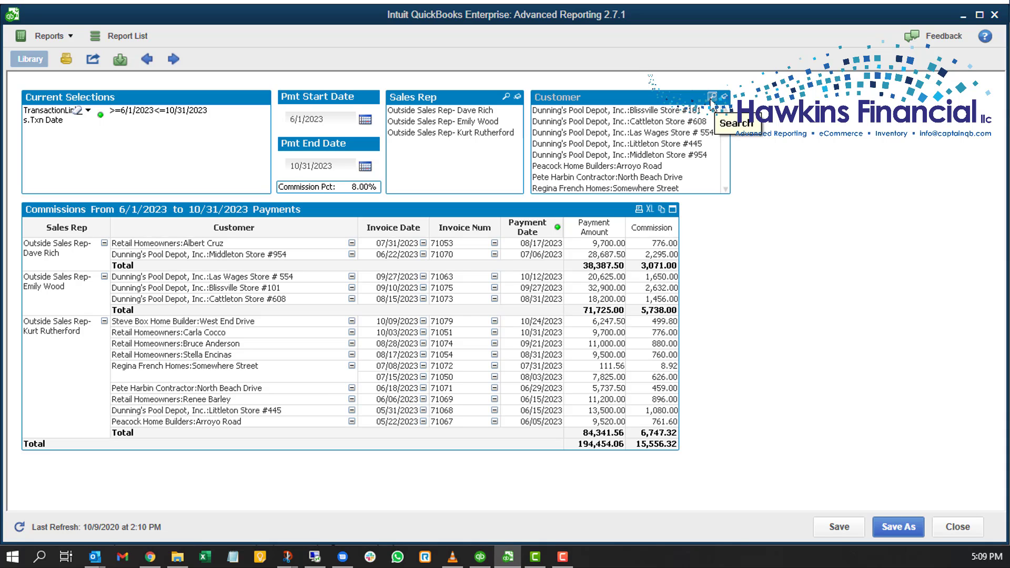
Step: Search the Customer list for "dunning", filter the commissions table to the matches, and clear that filter again
left_click(712, 99)
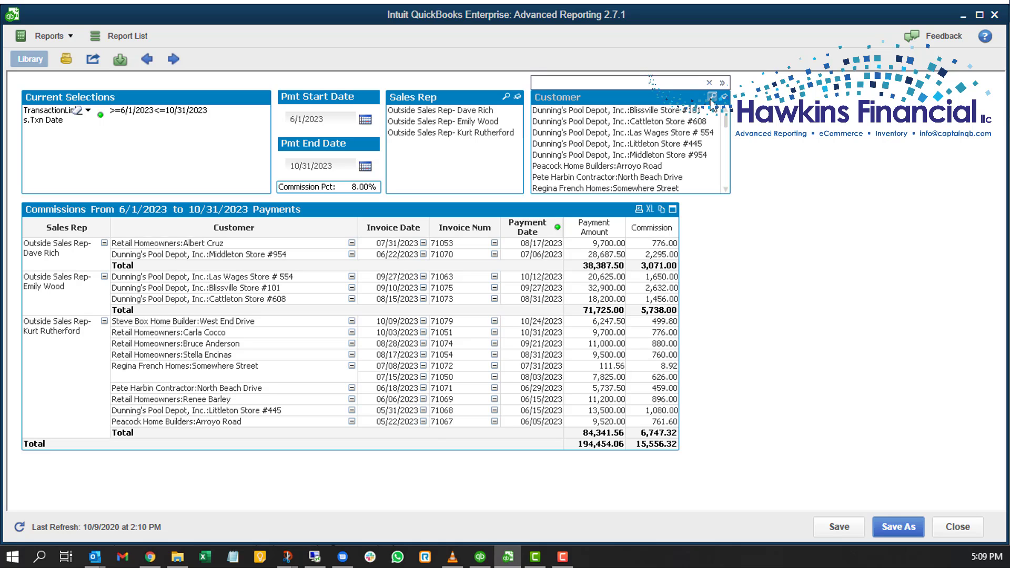
type("dunning")
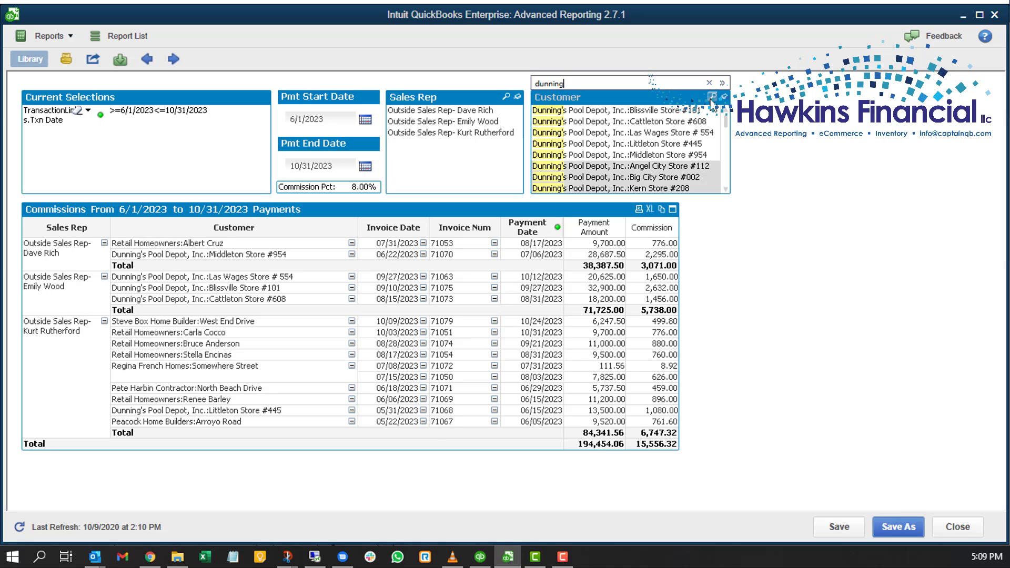
key("Return")
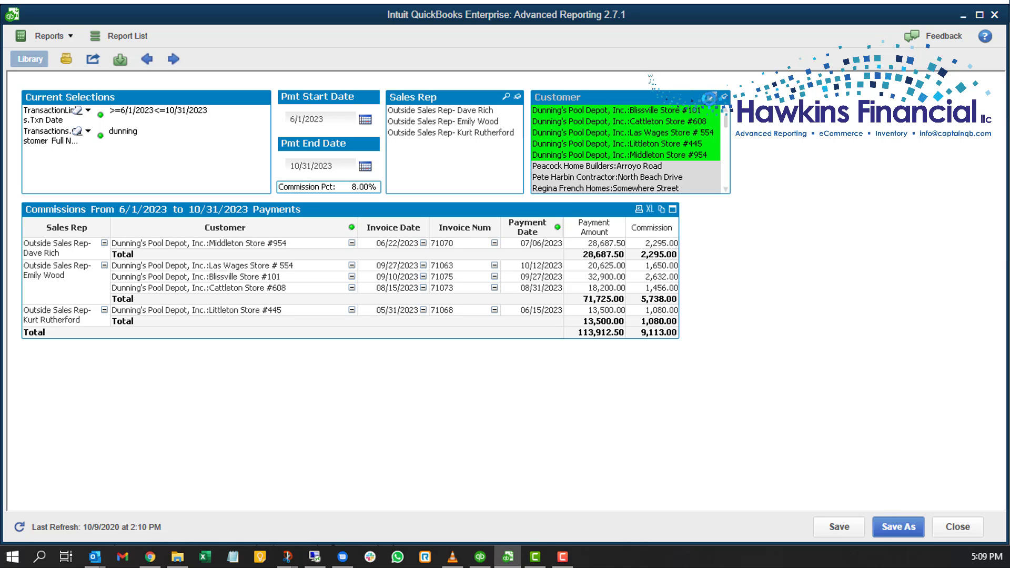
left_click(724, 97)
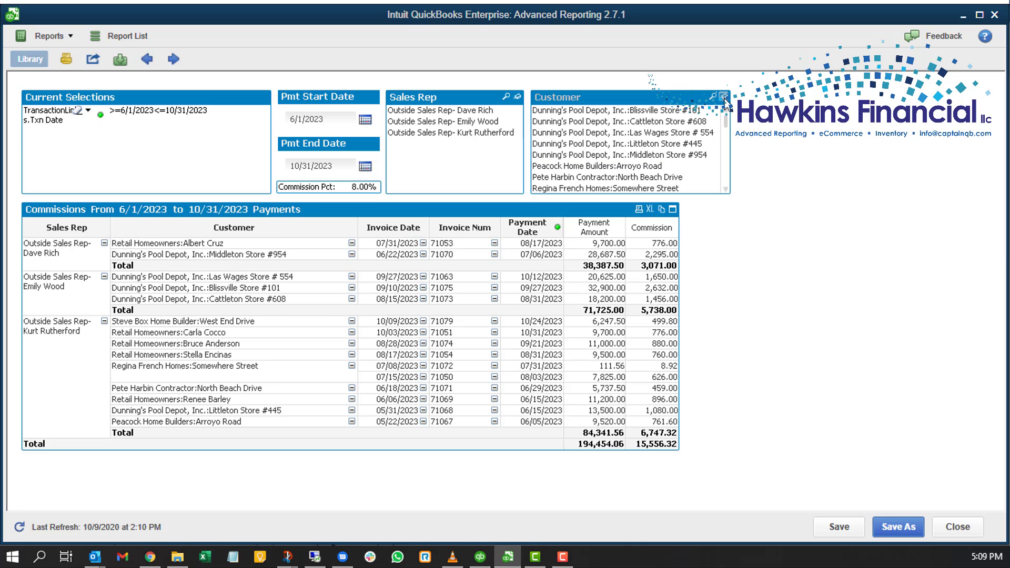
Step: Filter the commissions table to customers matching the wildcard search *Depot*
left_click(713, 97)
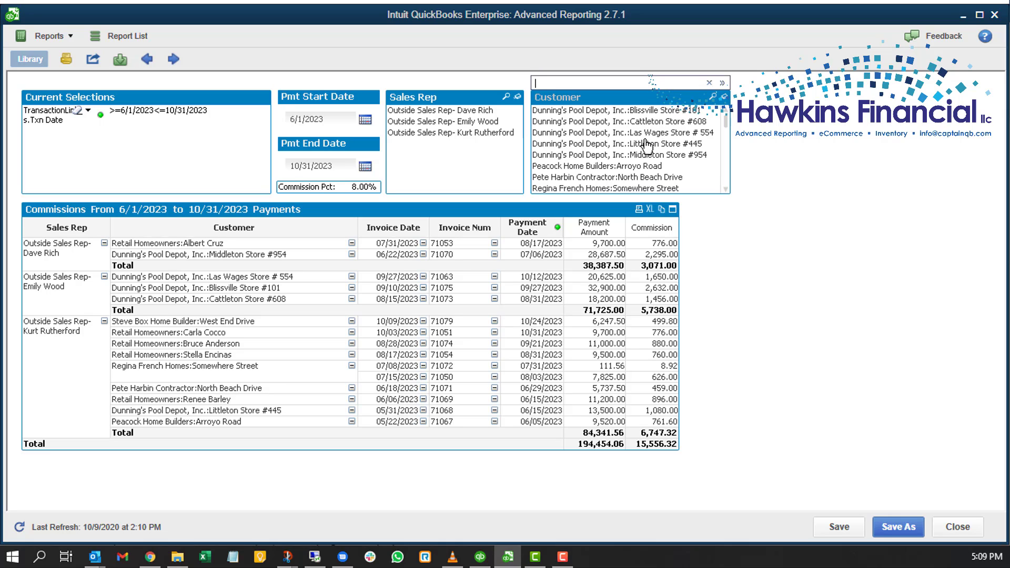
type("d")
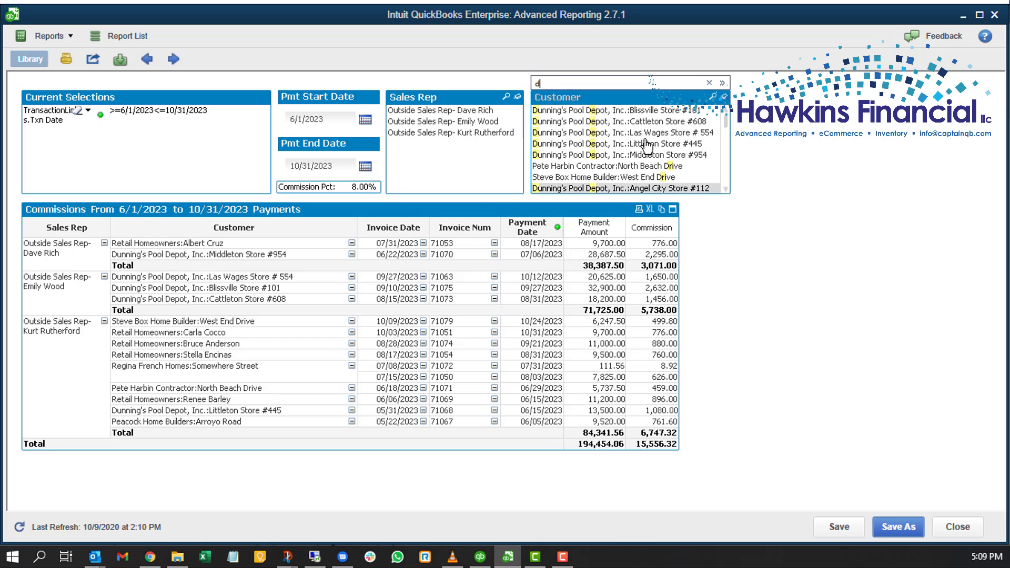
type("*")
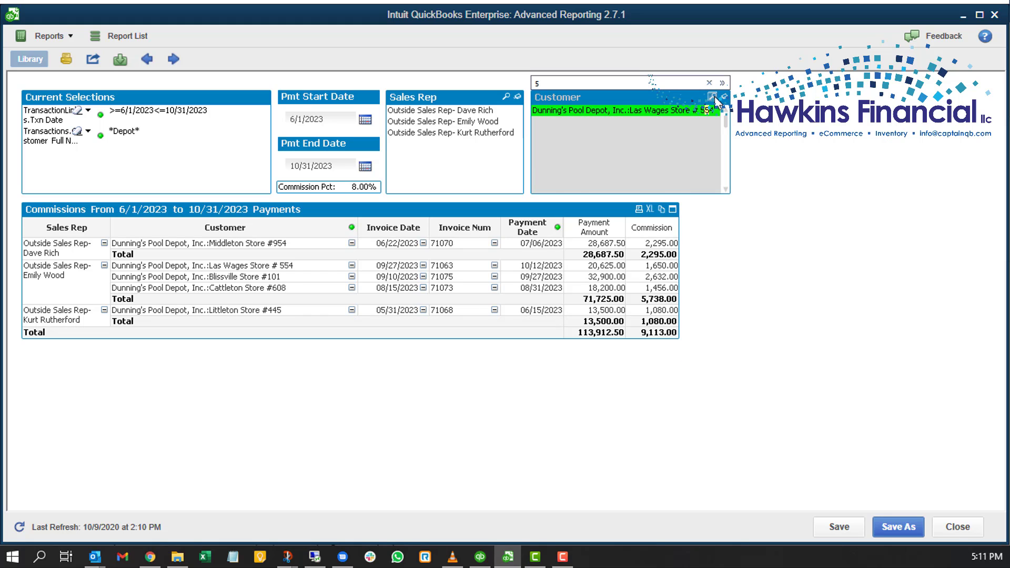
Step: Try the wildcard searches *5* and *5 in the Customer list, and filter the commissions table to customers matching ?e*
key("BackSpace")
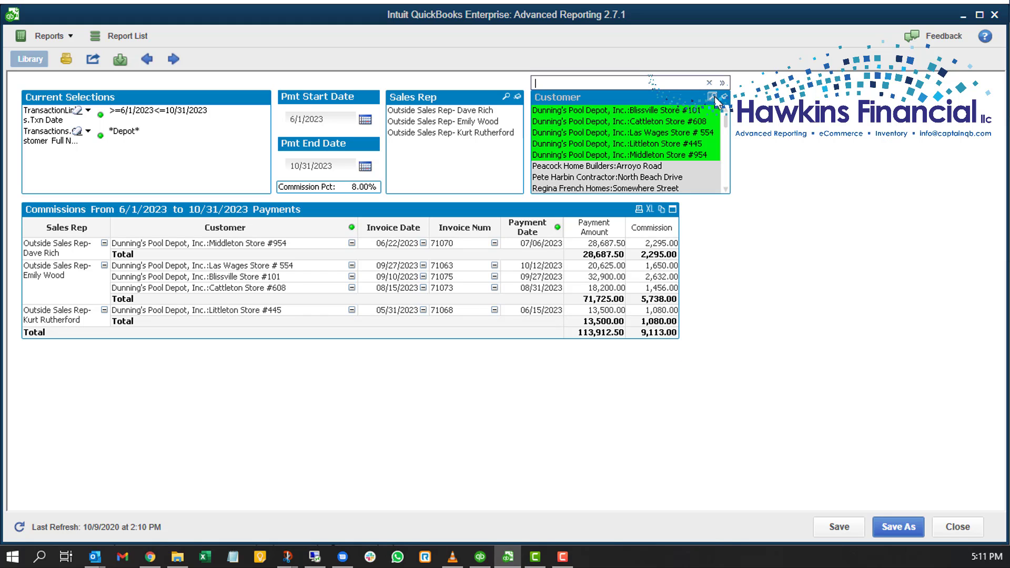
type("*5*")
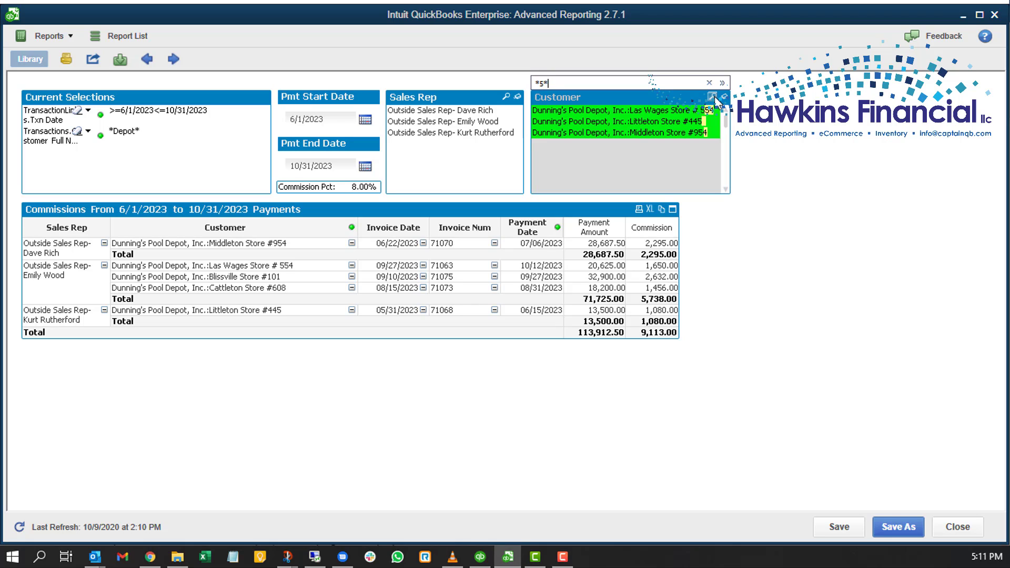
key("BackSpace")
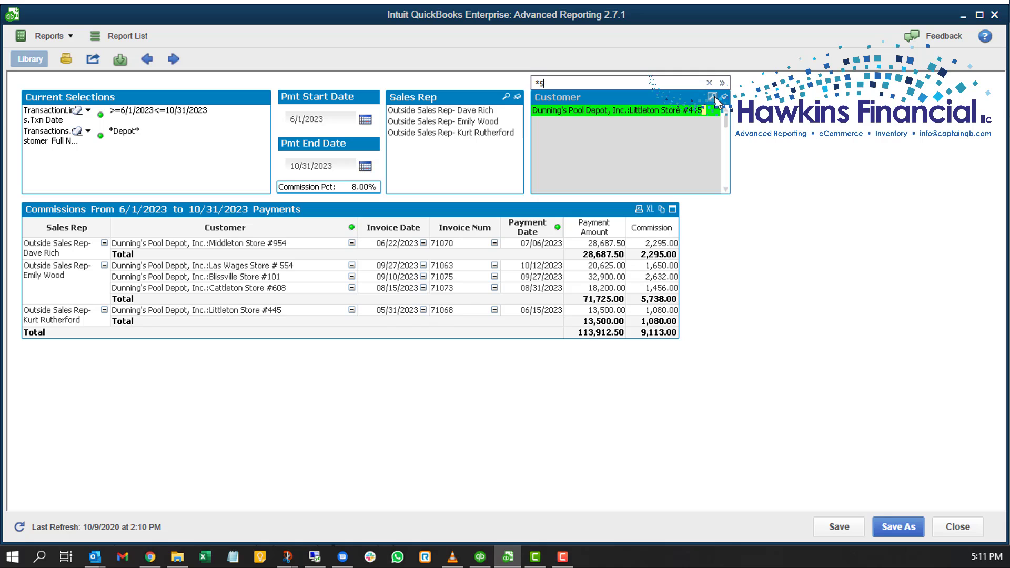
left_click(715, 96)
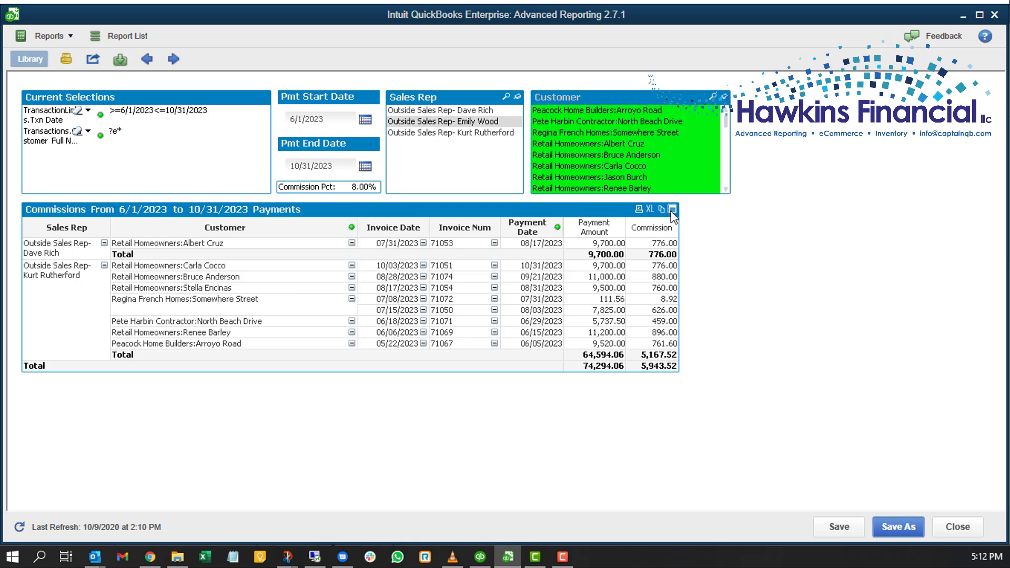
Step: Maximize the commissions table and restore it to its normal size
left_click(672, 210)
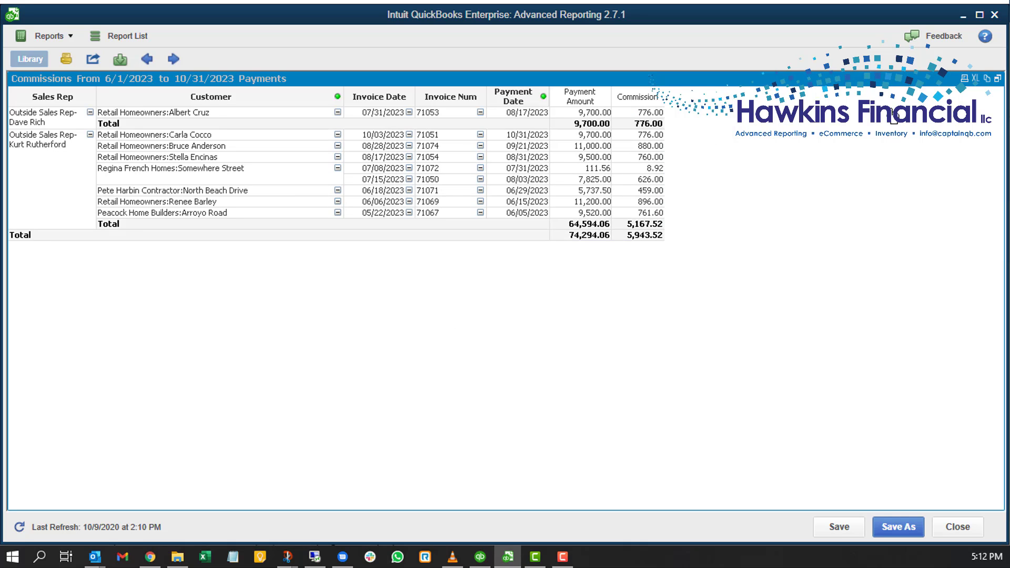
left_click(997, 78)
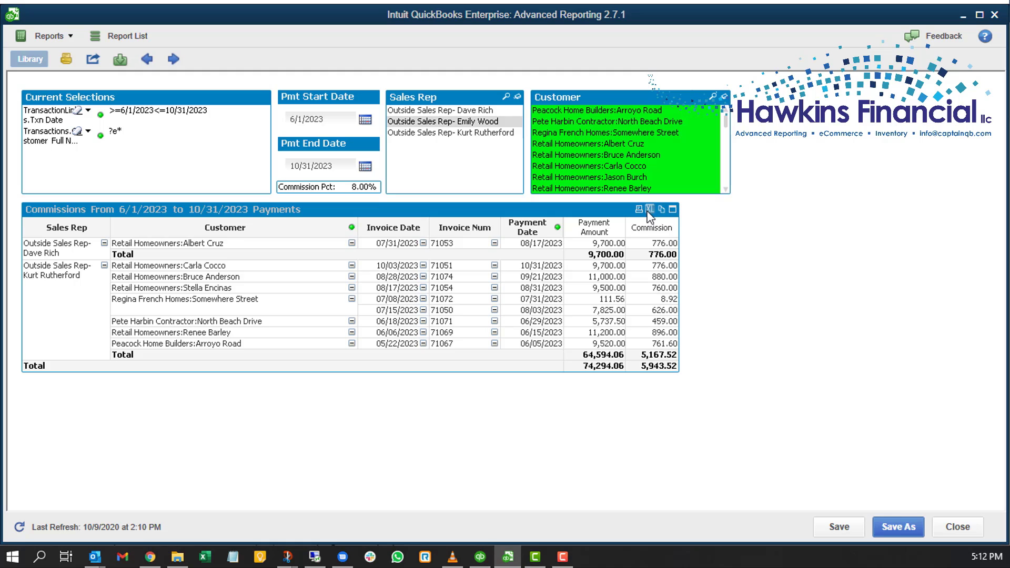
Step: Start exporting the commissions table to a file and open the choice of export file types
right_click(617, 210)
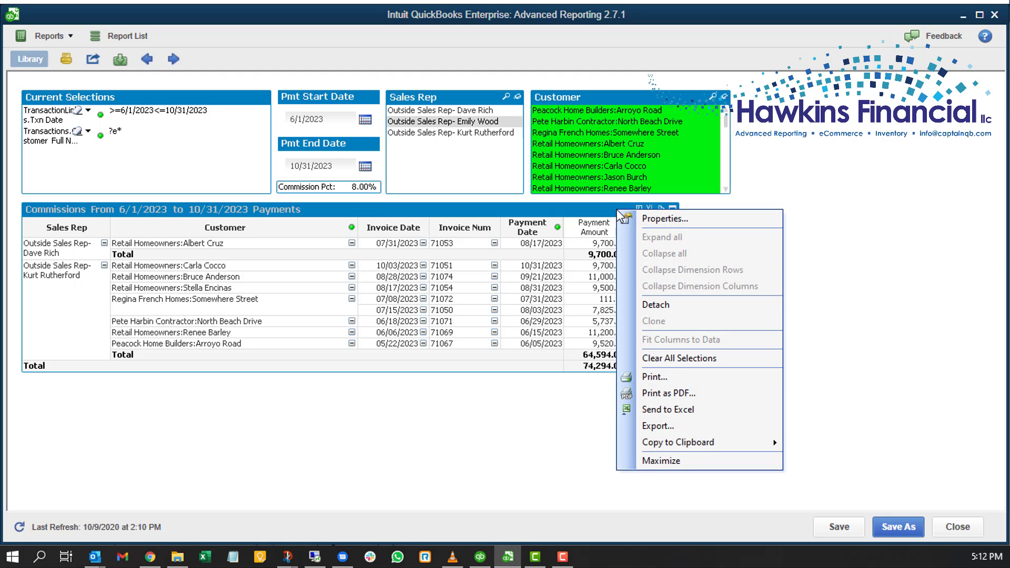
left_click(728, 427)
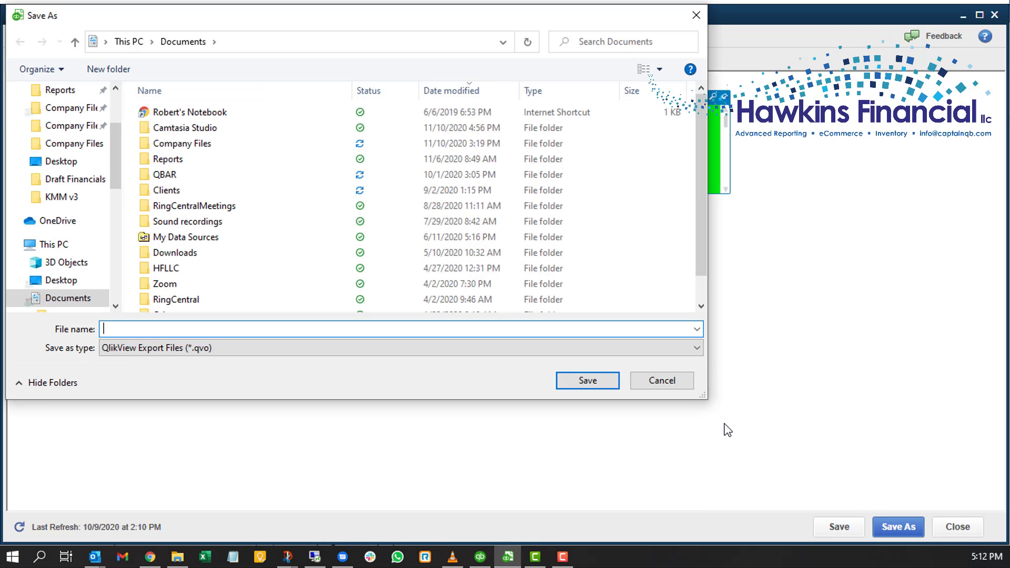
left_click(186, 349)
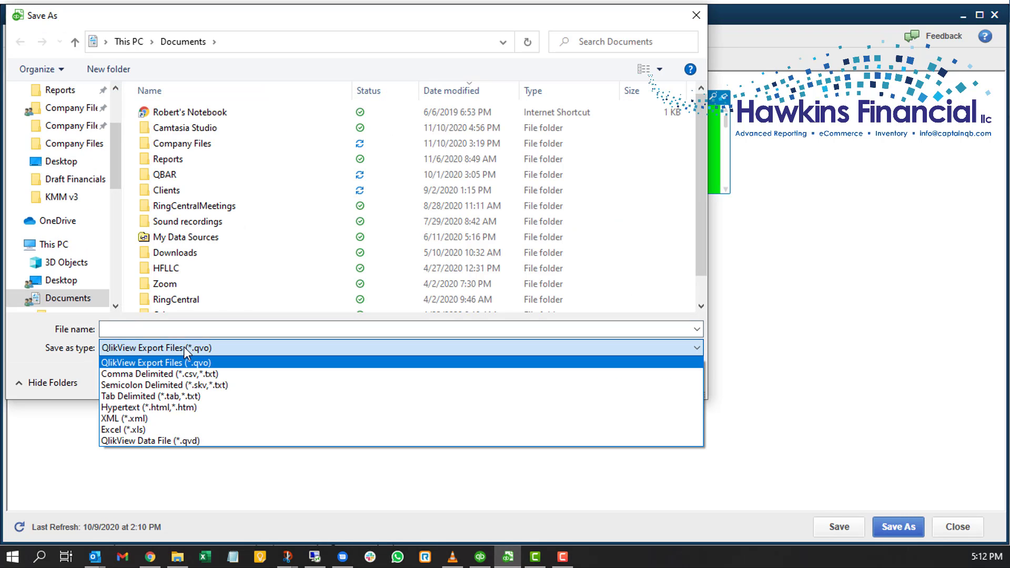